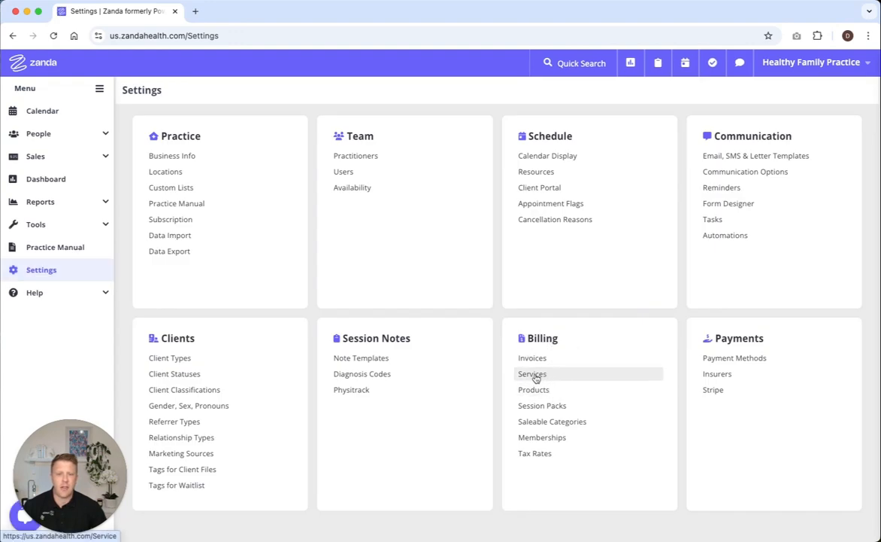
Open the Standard Consultation service for editing from the billing services list
left_click(535, 376)
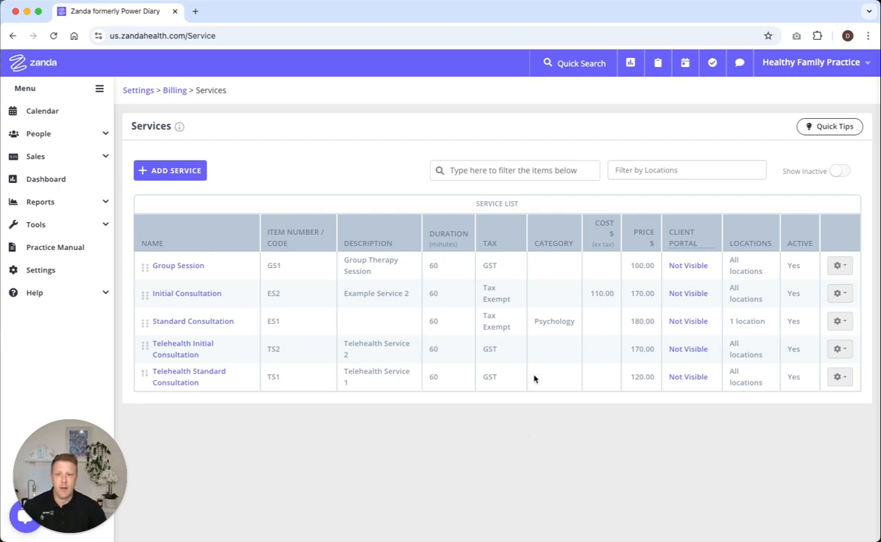
left_click(216, 323)
scroll(217, 324, "down", 1)
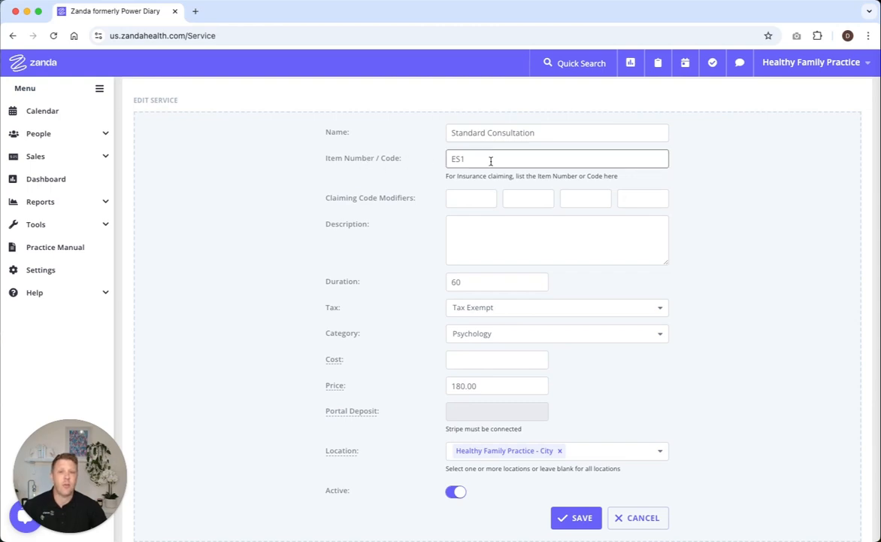
Enter "Standard consultation with Psychologist" as the service's description
left_click(491, 234)
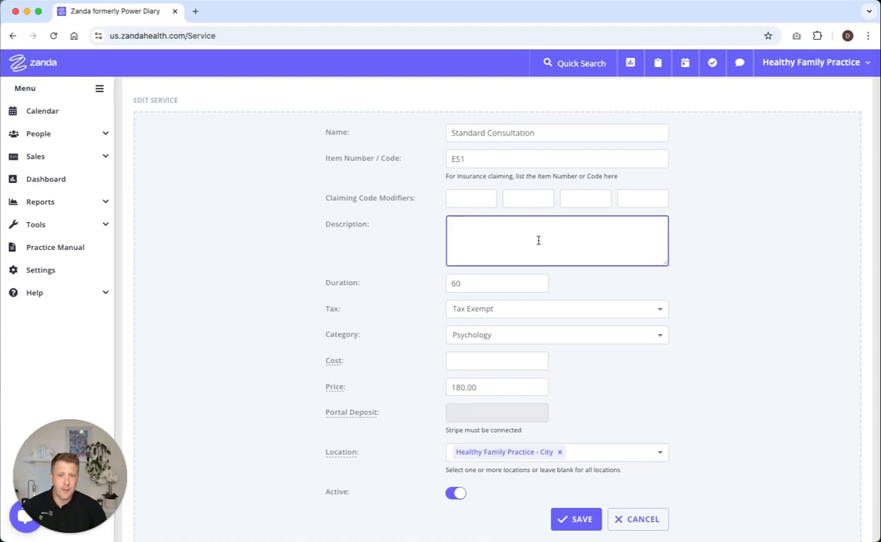
type("St")
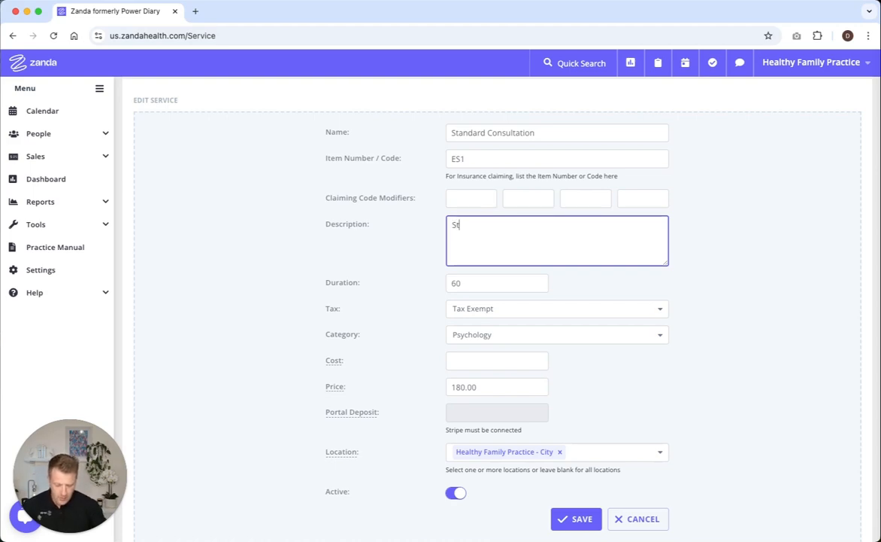
type("andard cons")
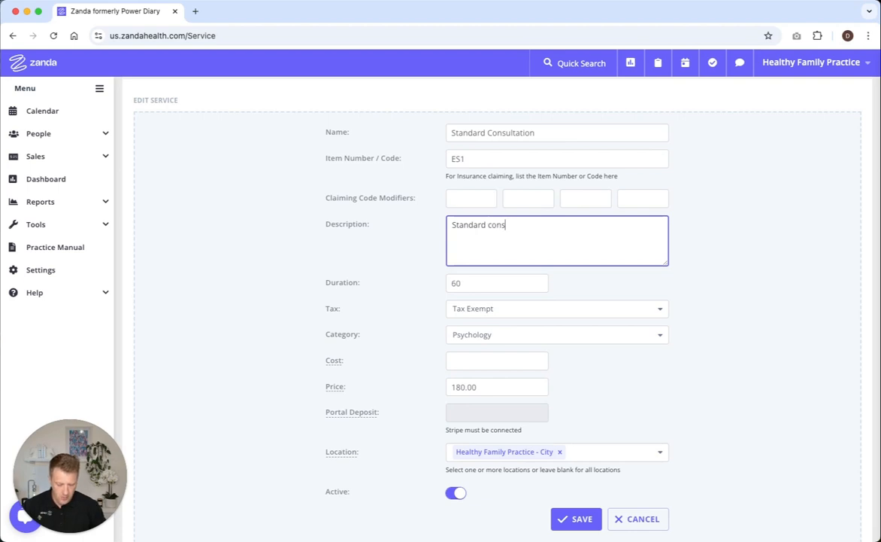
type("ultations")
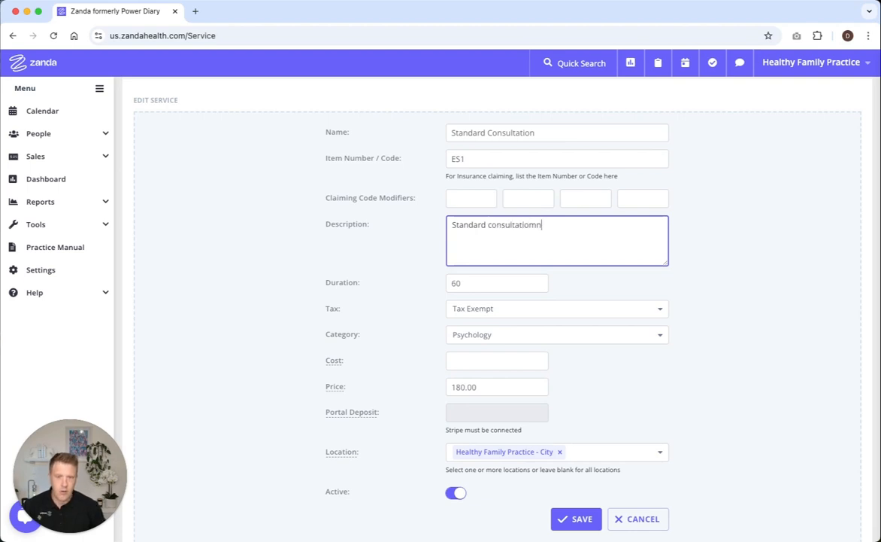
key("BackSpace")
type("with ")
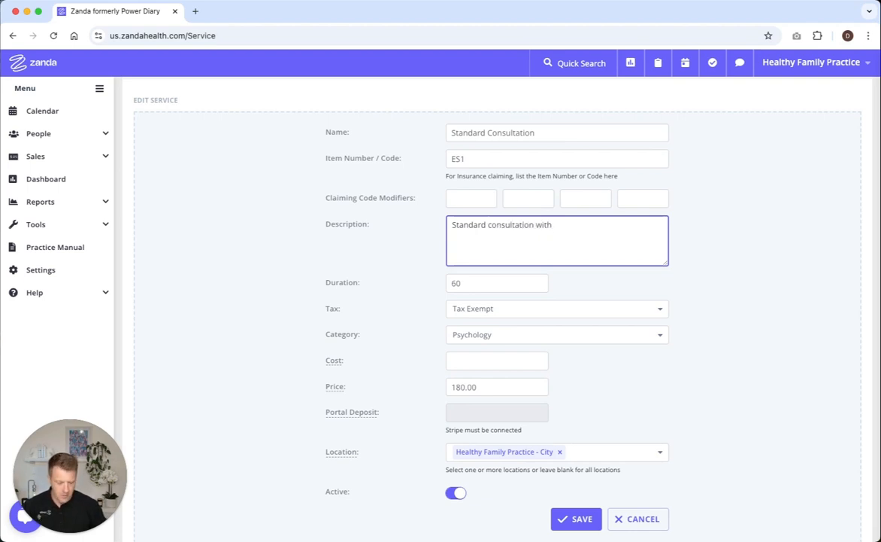
type("Psychologis")
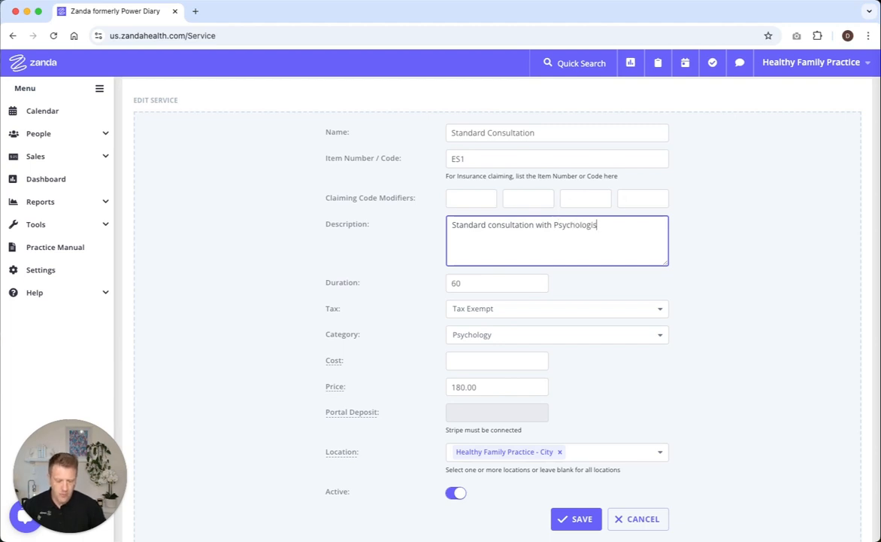
type("t")
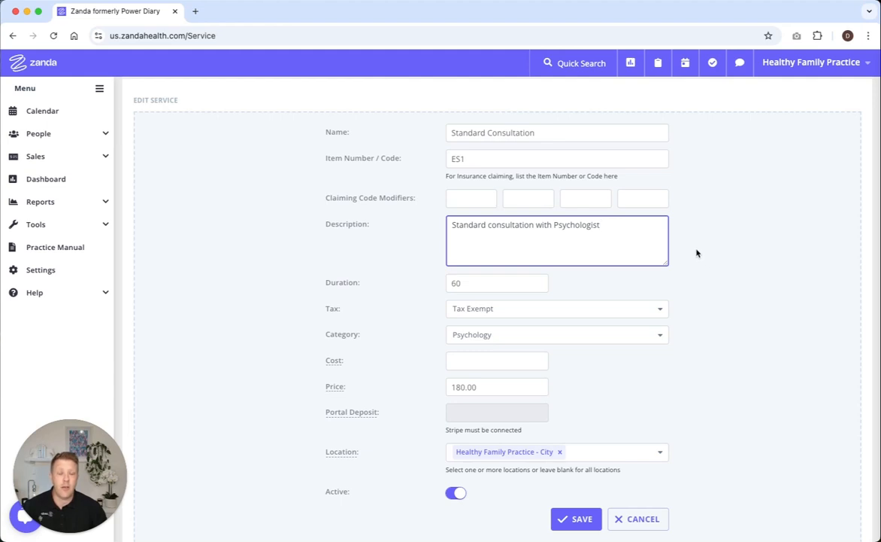
Review the service's duration and the available tax options without changing them
scroll(577, 281, "down", 1)
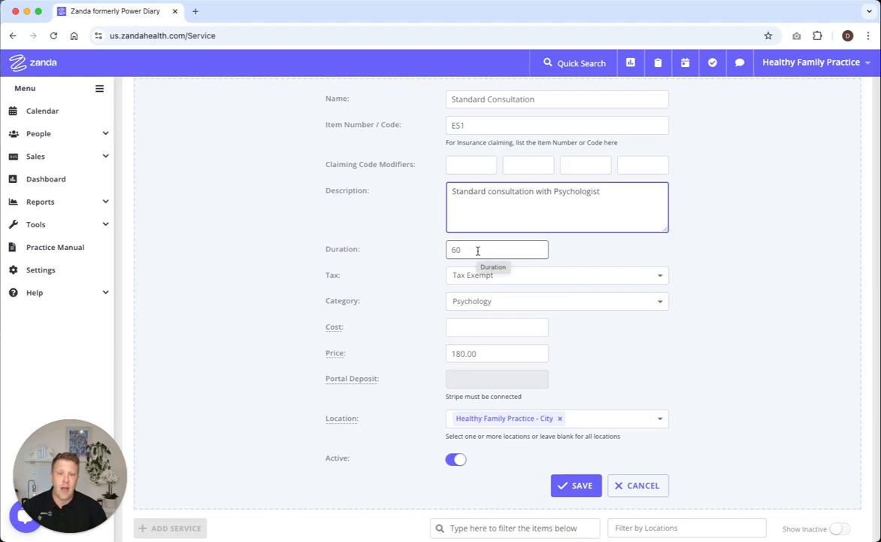
left_click(599, 248)
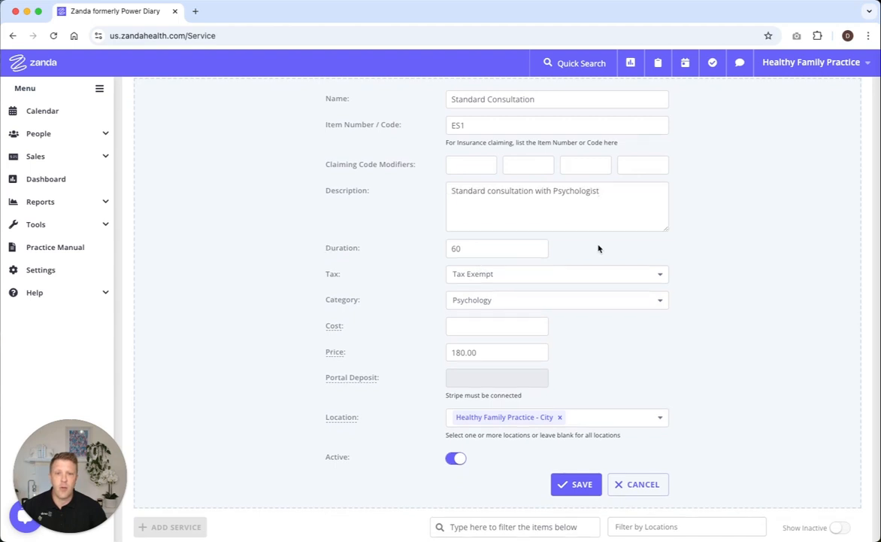
left_click(467, 252)
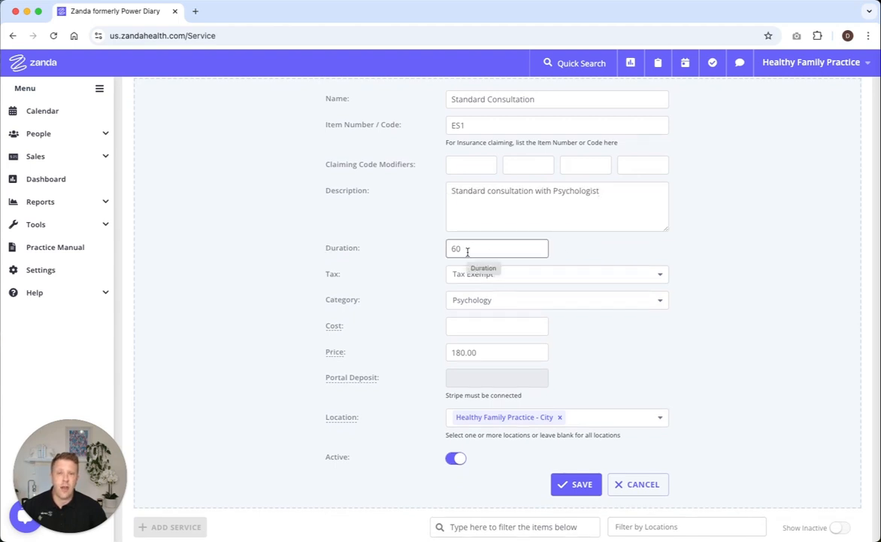
left_click(591, 250)
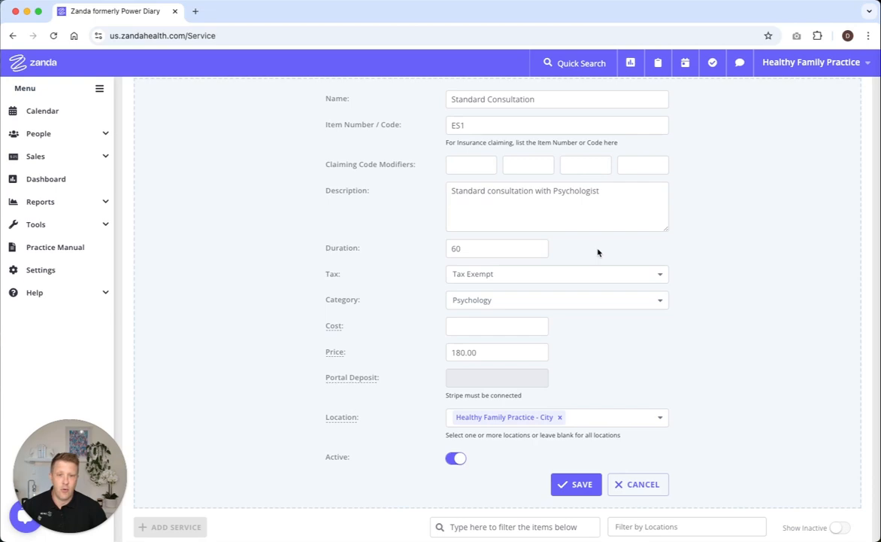
scroll(599, 251, "down", 2)
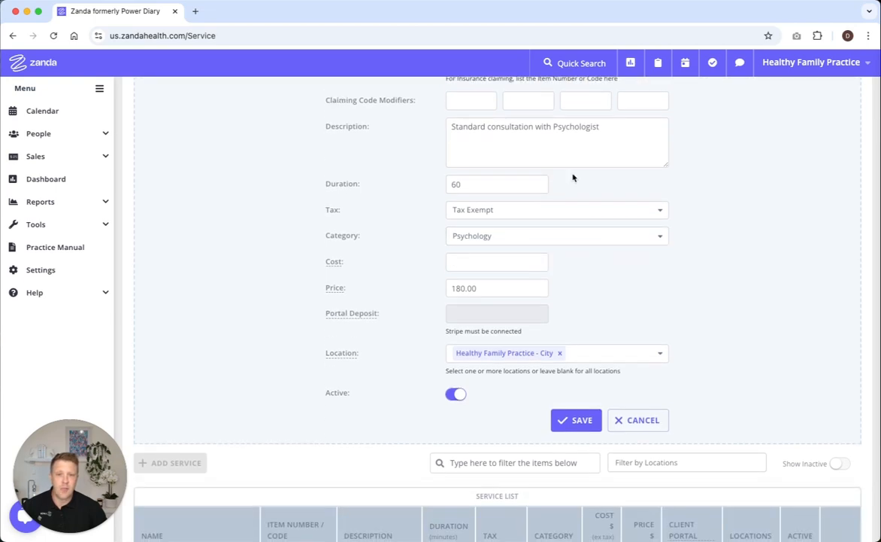
left_click(661, 213)
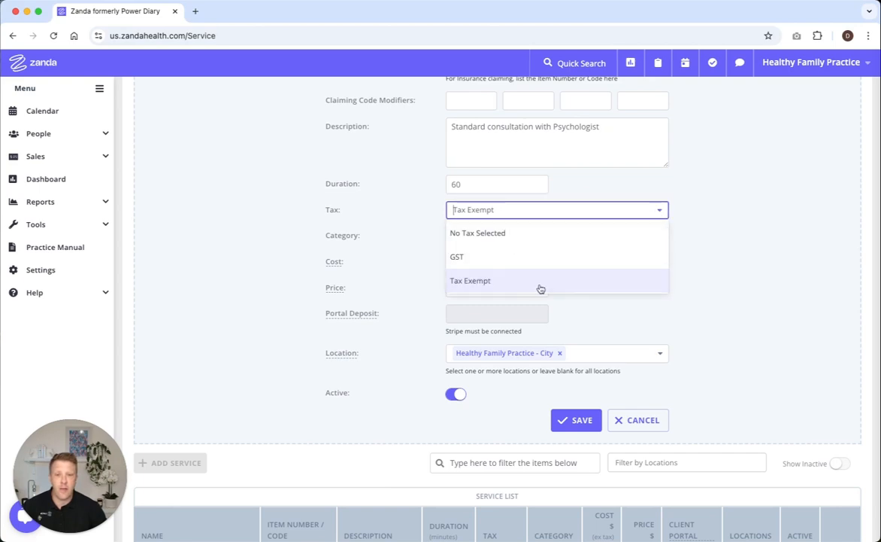
left_click(660, 212)
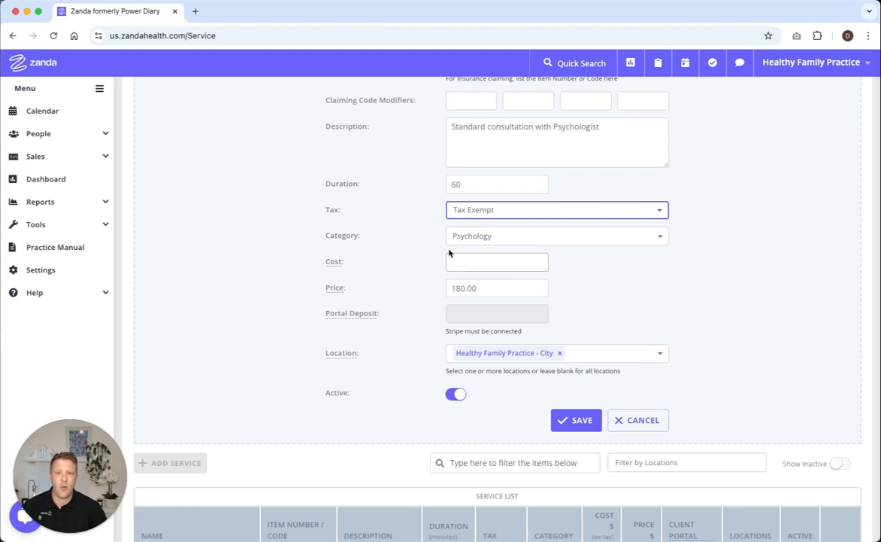
Switch the service's category to No Category Selected and back to Psychology
left_click(656, 238)
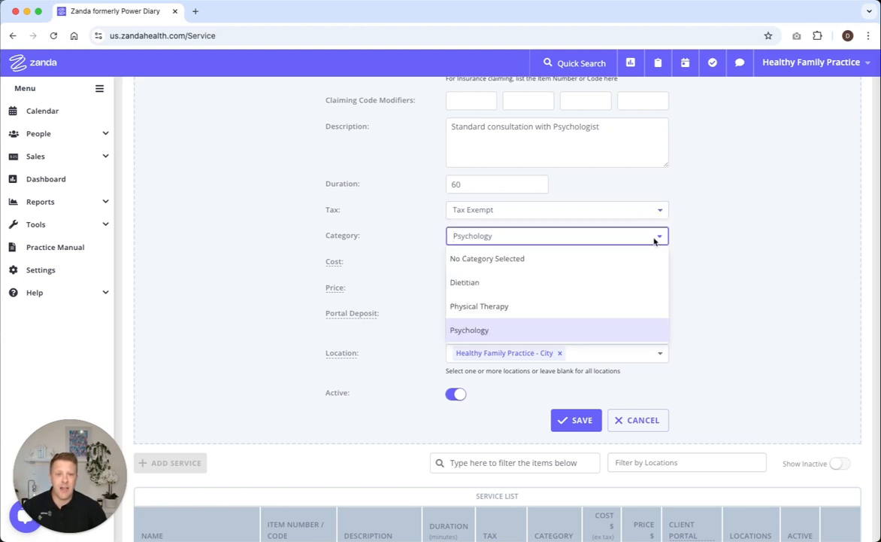
left_click(606, 258)
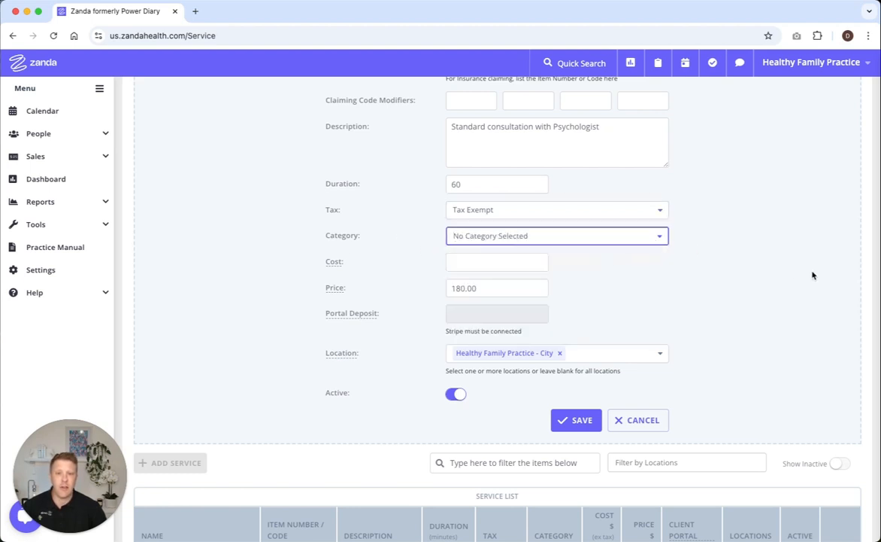
left_click(660, 237)
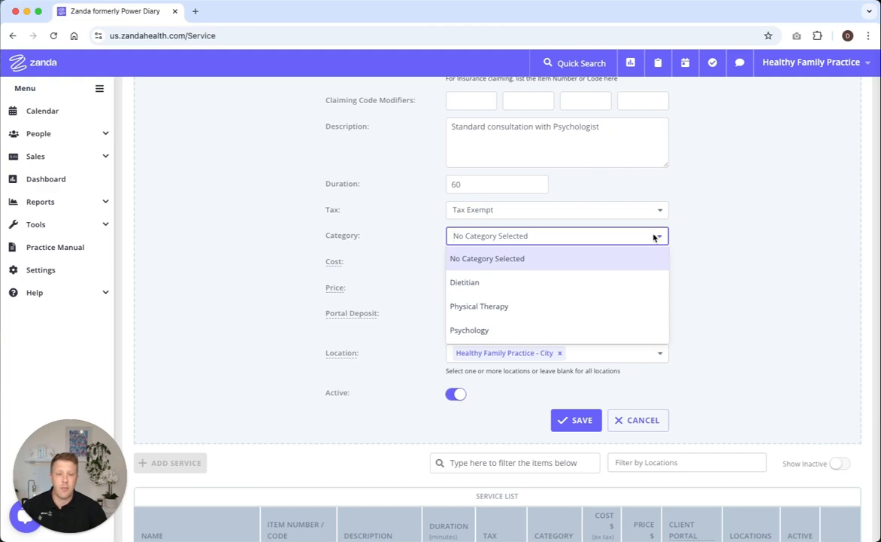
left_click(609, 330)
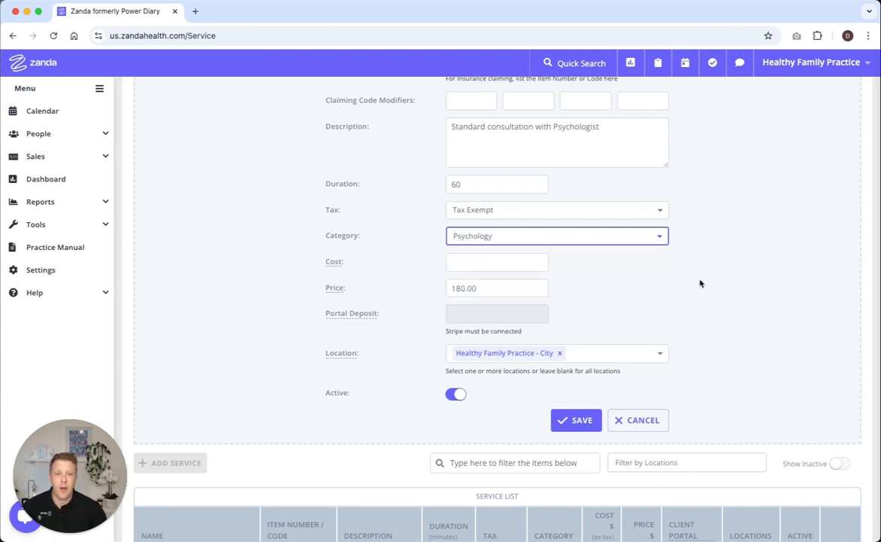
Remove Healthy Family Practice - City from the service's locations, leaving the location blank for all locations
scroll(700, 282, "down", 1)
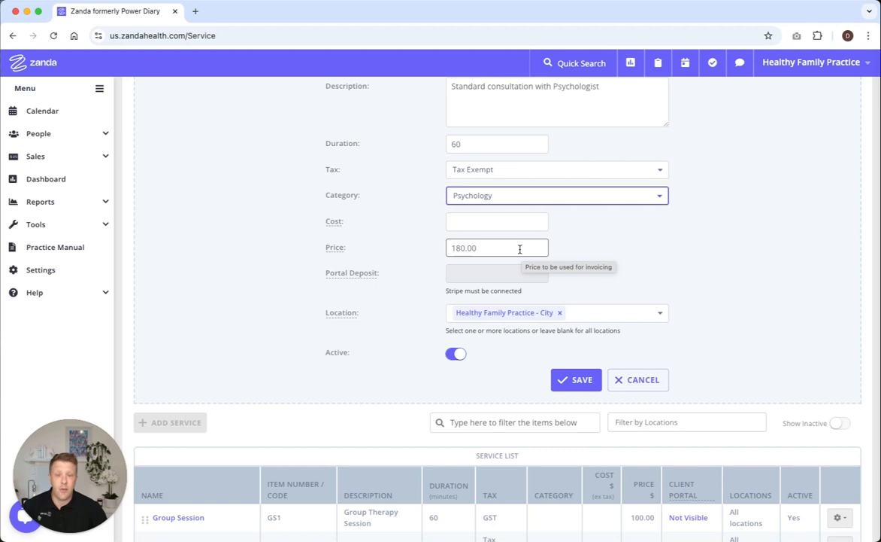
scroll(652, 261, "down", 1)
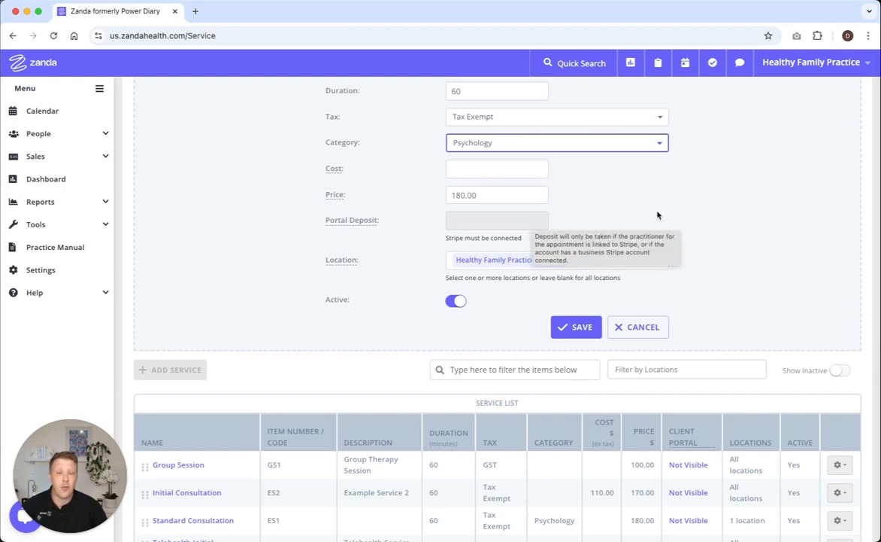
scroll(745, 265, "down", 1)
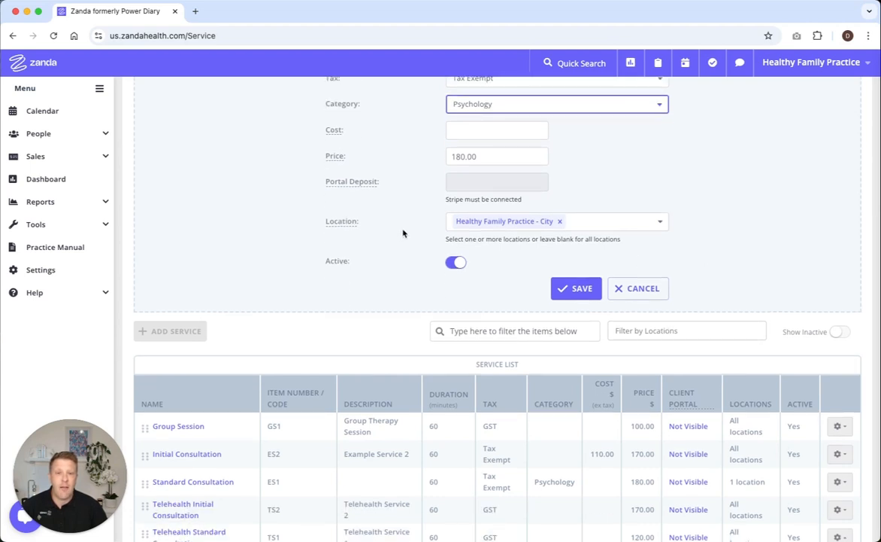
left_click(559, 221)
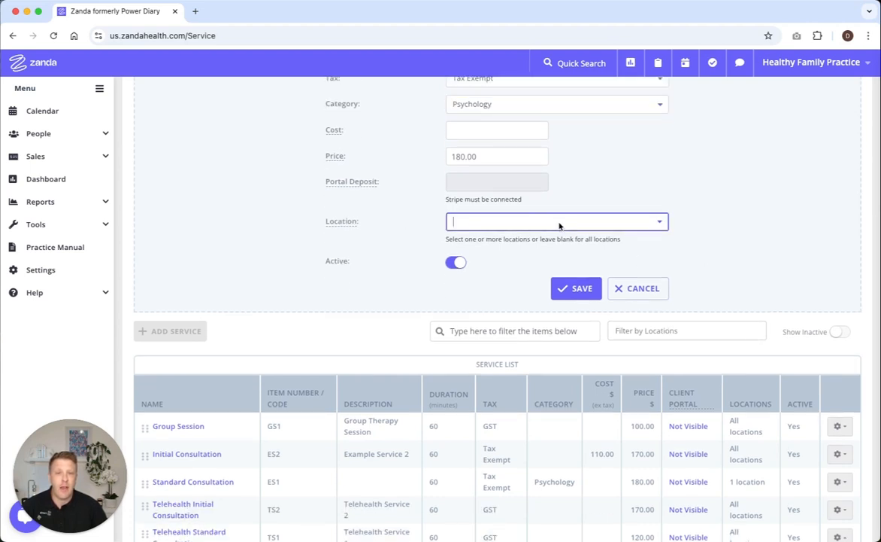
left_click(660, 222)
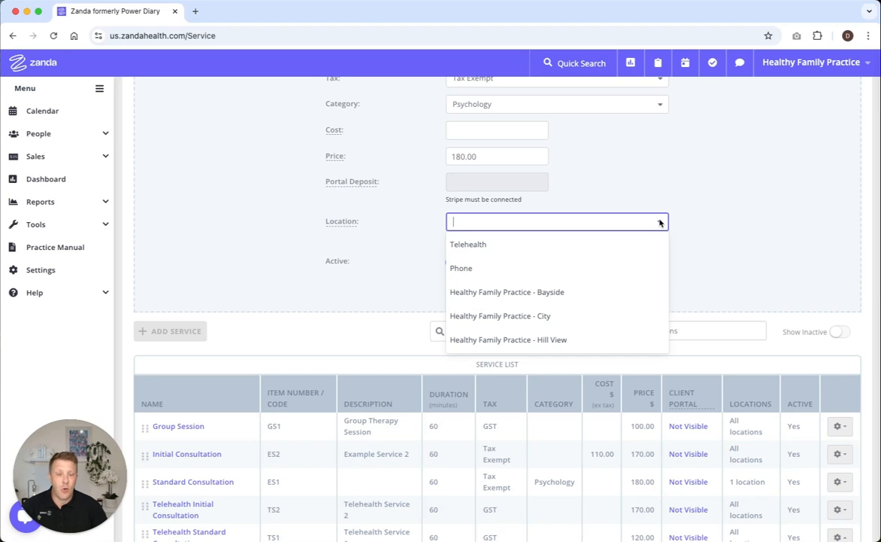
left_click(733, 222)
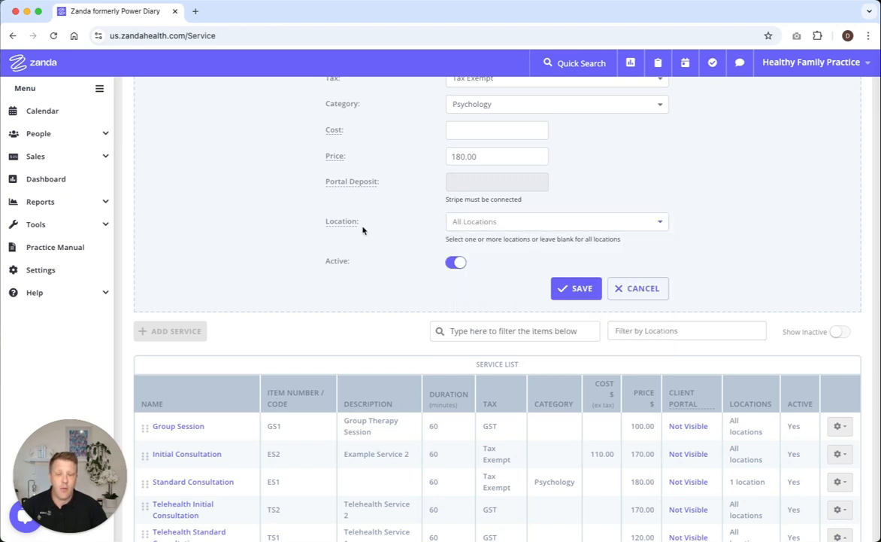
Limit the service to the Healthy Family Practice - Bayside and Healthy Family Practice - City locations
scroll(614, 192, "up", 2)
scroll(615, 192, "down", 2)
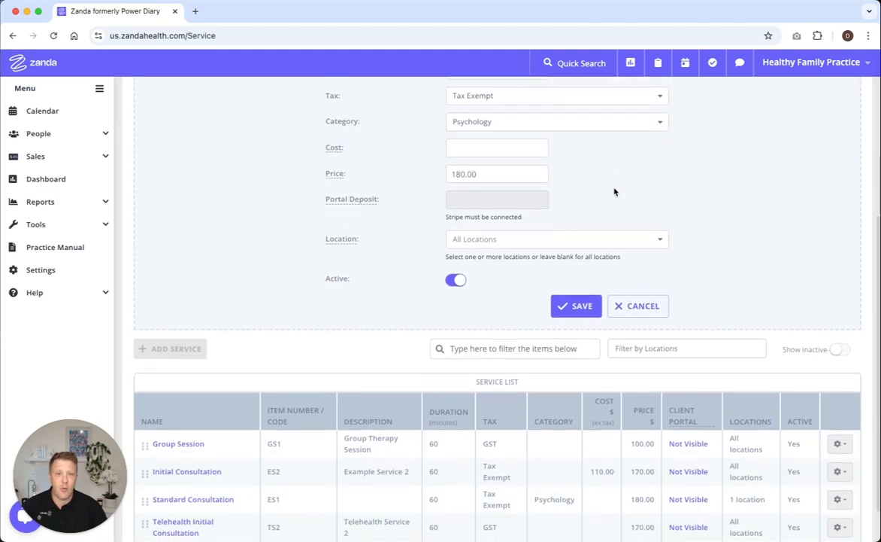
left_click(661, 241)
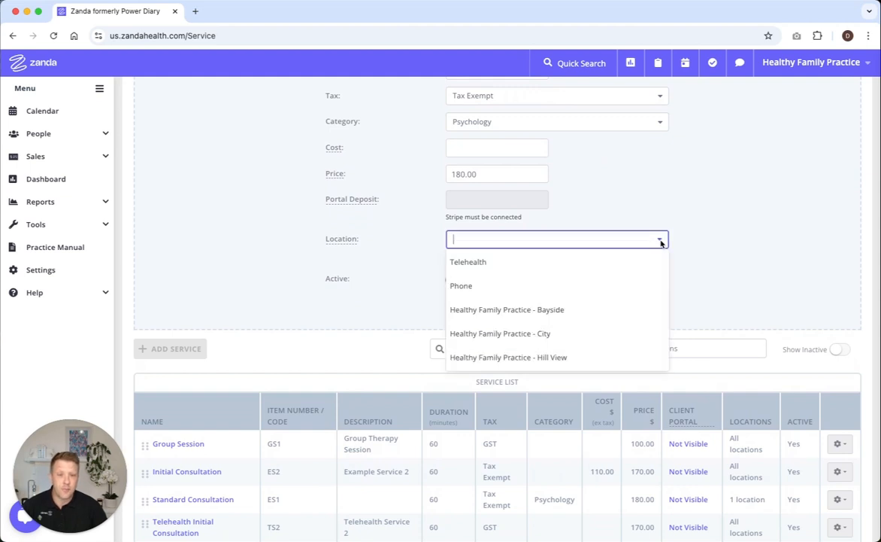
left_click(588, 314)
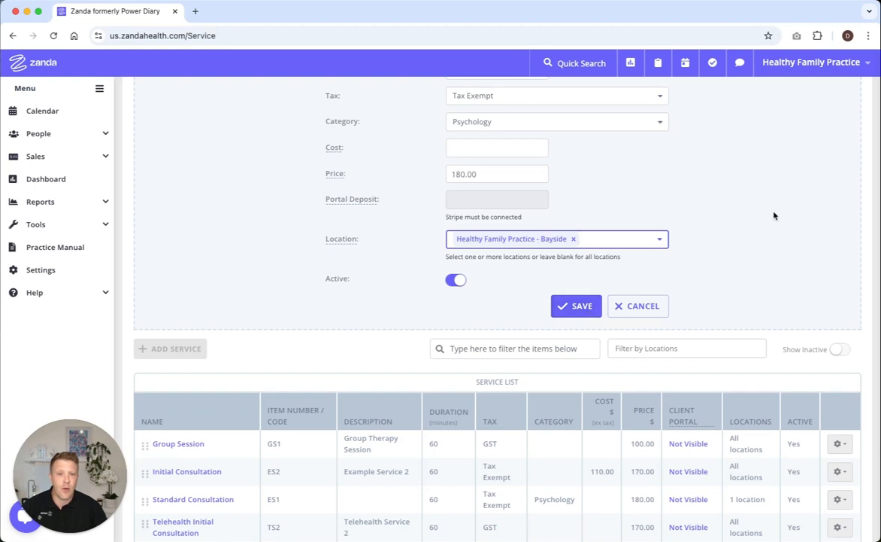
left_click(661, 240)
left_click(613, 307)
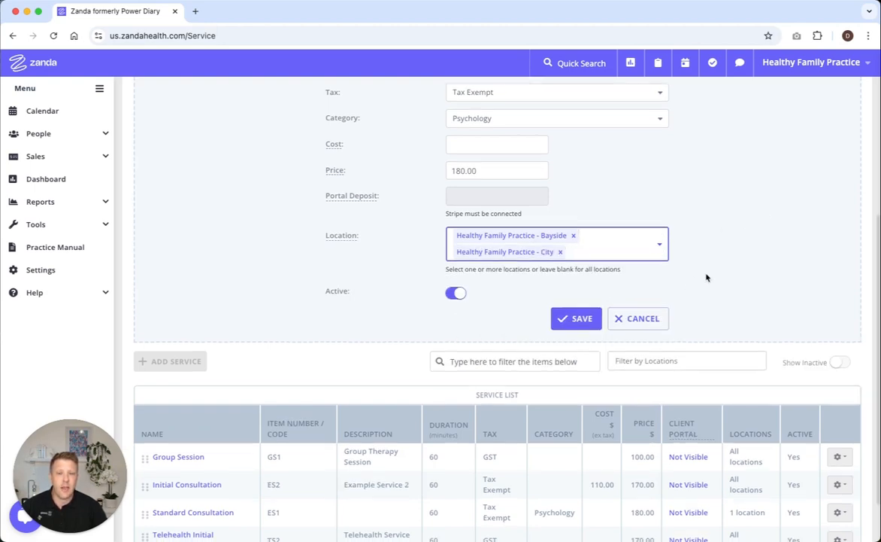
scroll(700, 271, "up", 2)
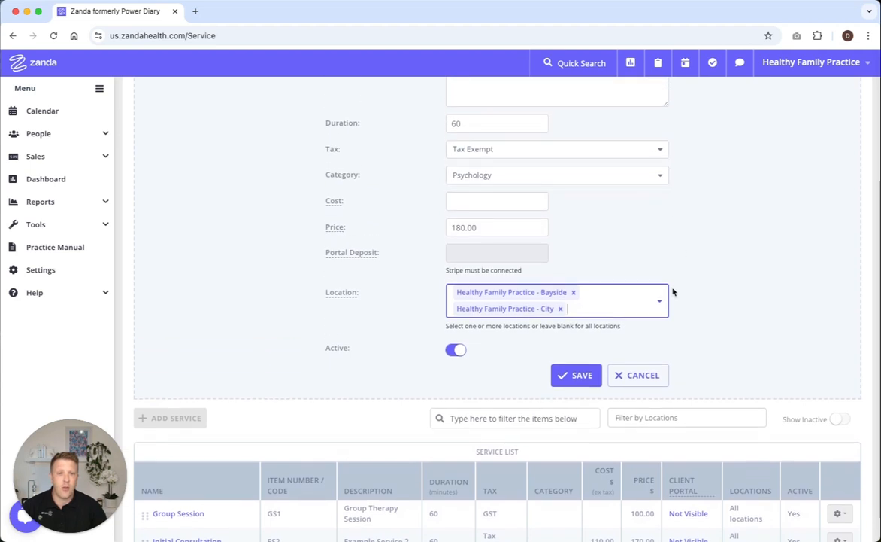
left_click(616, 309)
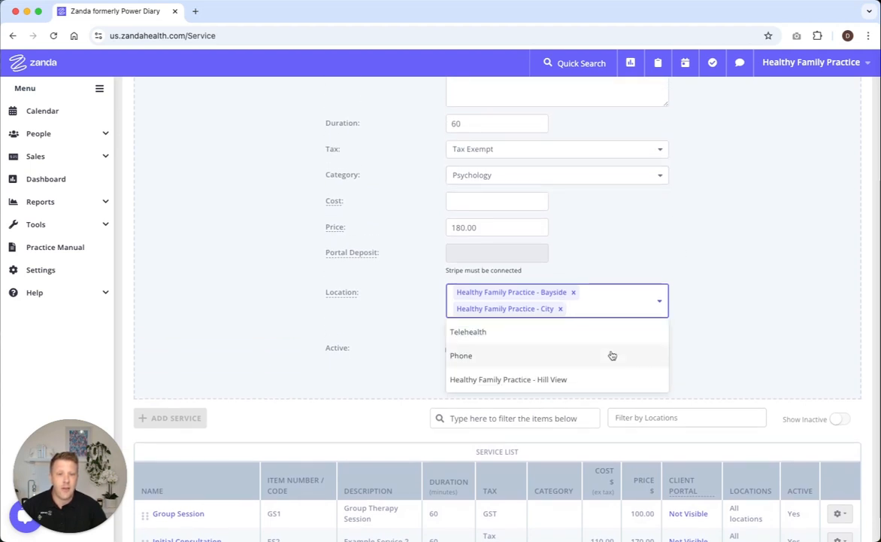
left_click(719, 304)
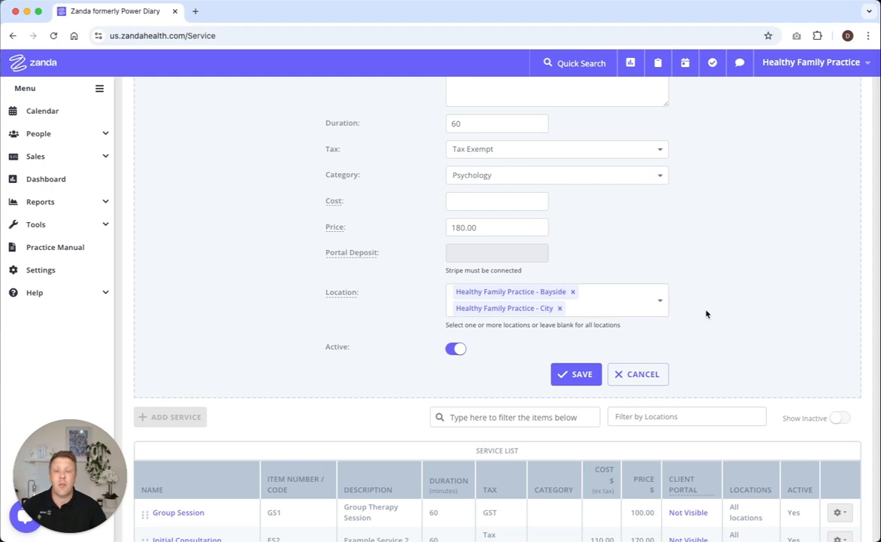
scroll(705, 313, "down", 1)
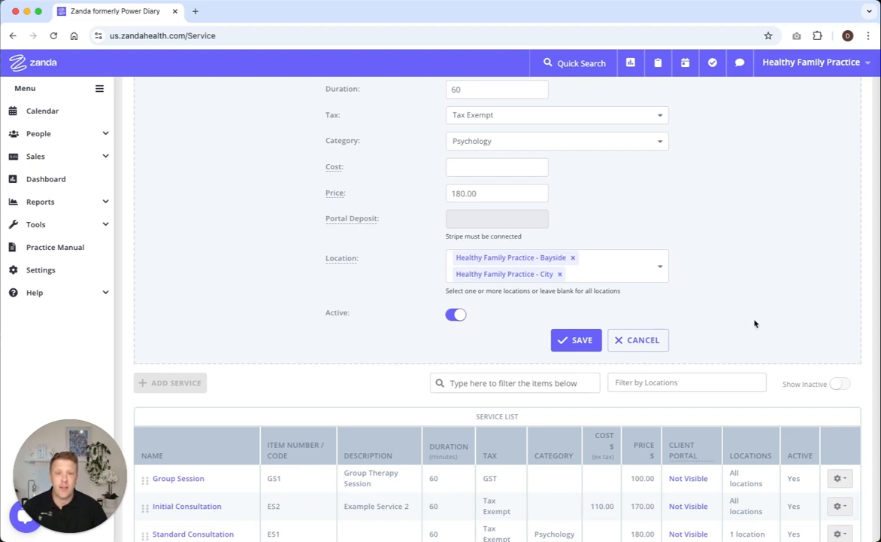
scroll(753, 321, "up", 2)
scroll(755, 324, "up", 4)
scroll(756, 323, "down", 4)
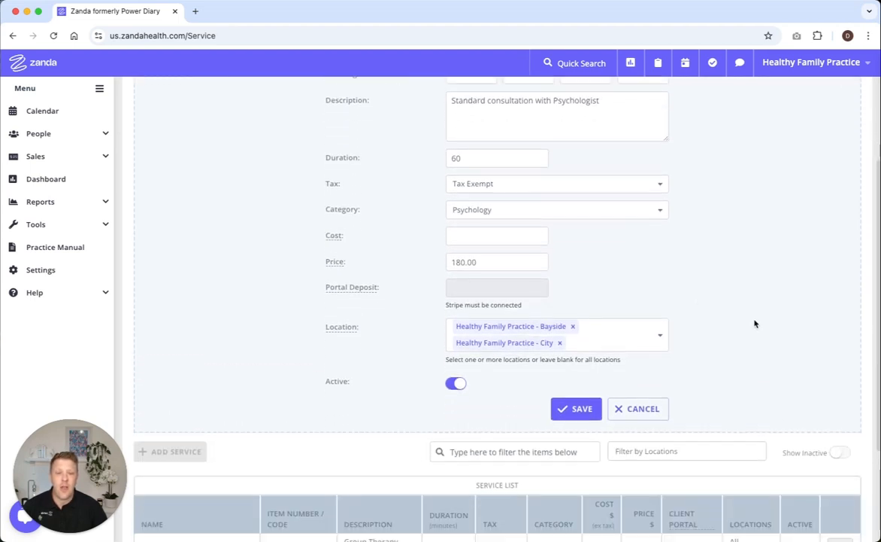
Save the Standard Consultation service, apply the change to all future dated invoices, and close the service form
scroll(755, 321, "down", 1)
left_click(579, 388)
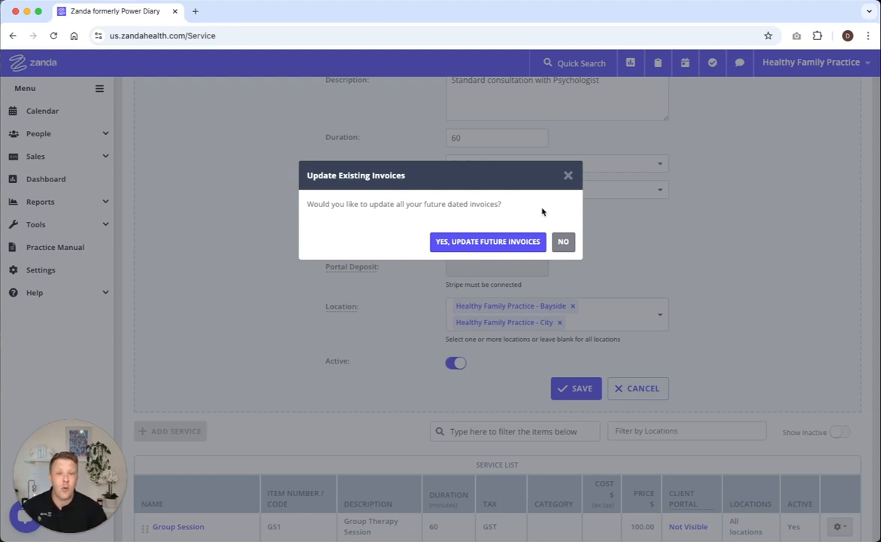
left_click(495, 242)
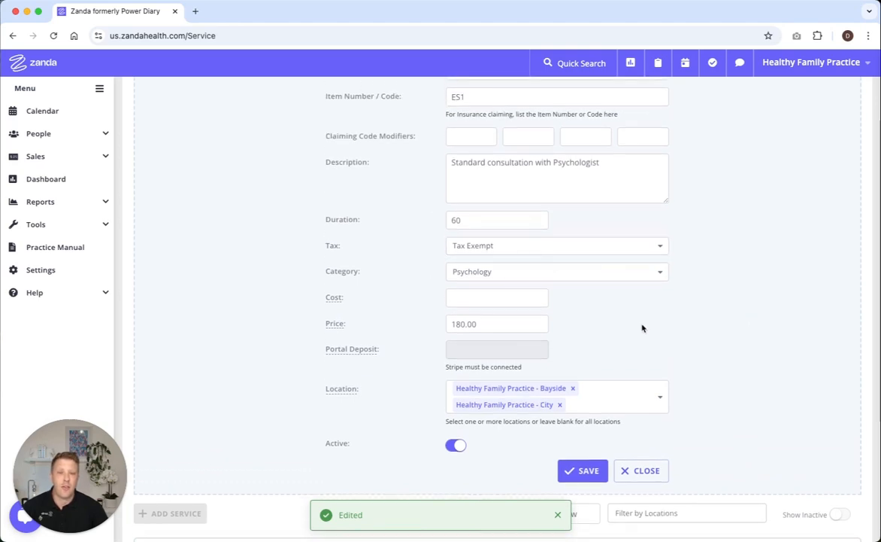
scroll(612, 332, "up", 3)
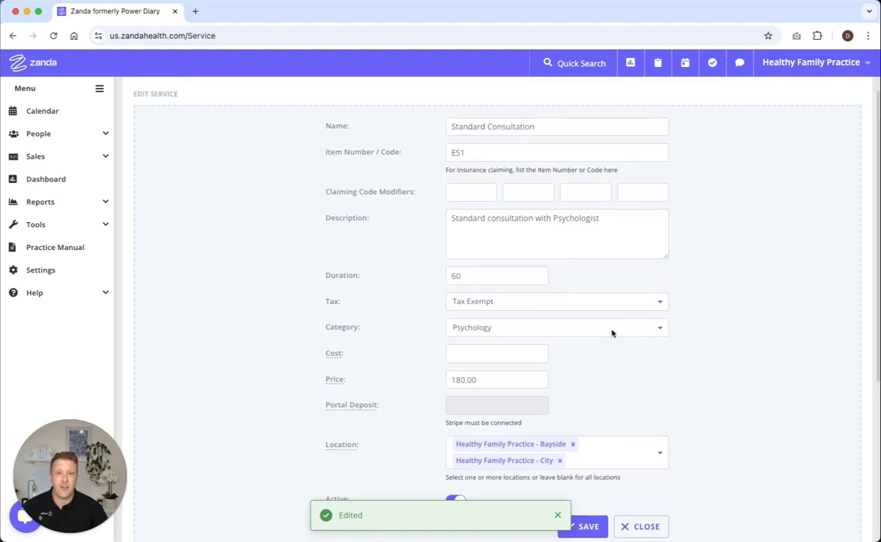
scroll(612, 332, "down", 5)
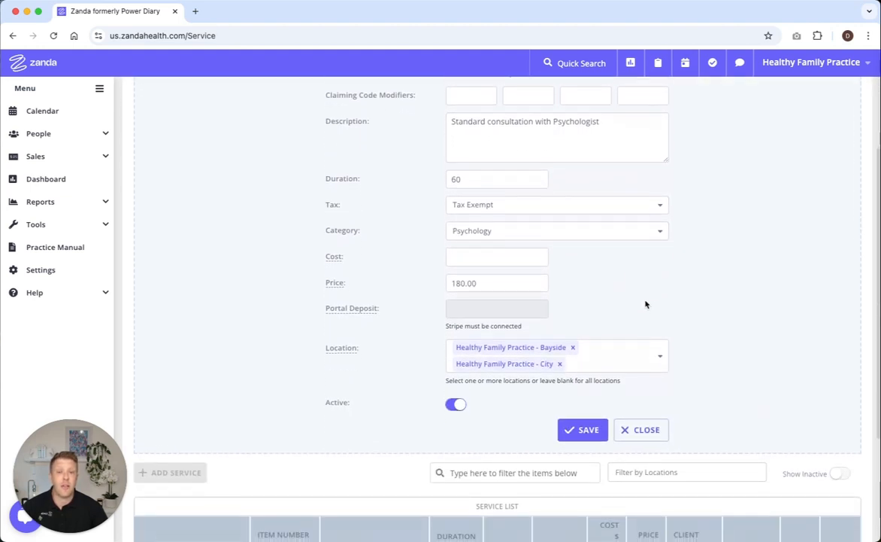
scroll(614, 300, "down", 1)
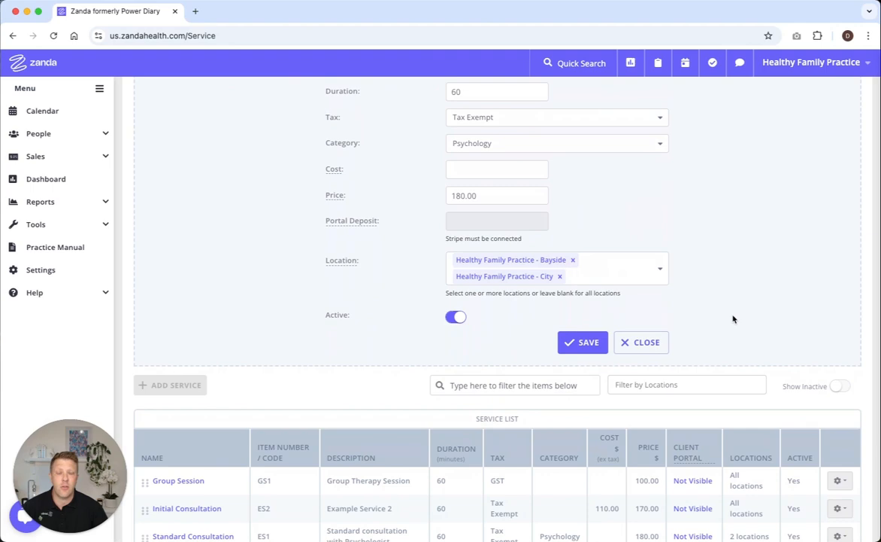
left_click(641, 343)
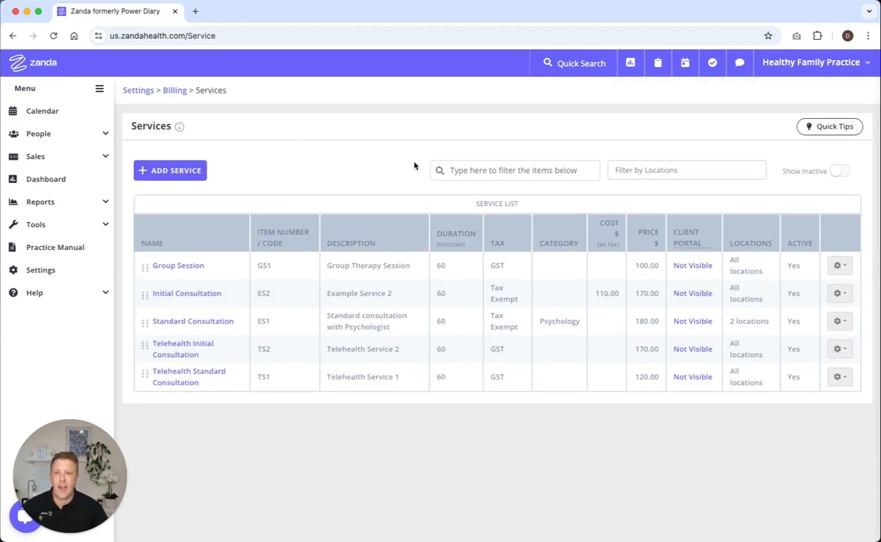
Open a blank form for adding a service, look over its fields, and cancel it
left_click(154, 169)
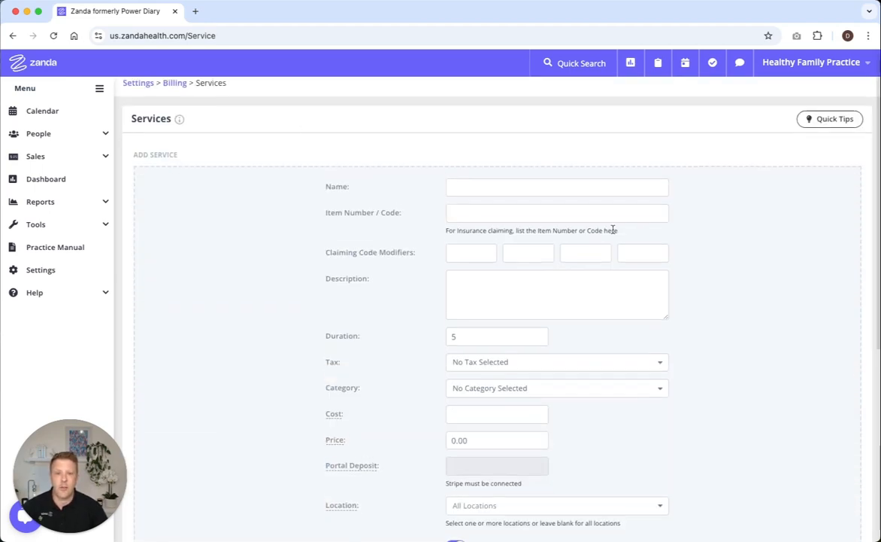
scroll(715, 350, "down", 5)
scroll(716, 350, "up", 1)
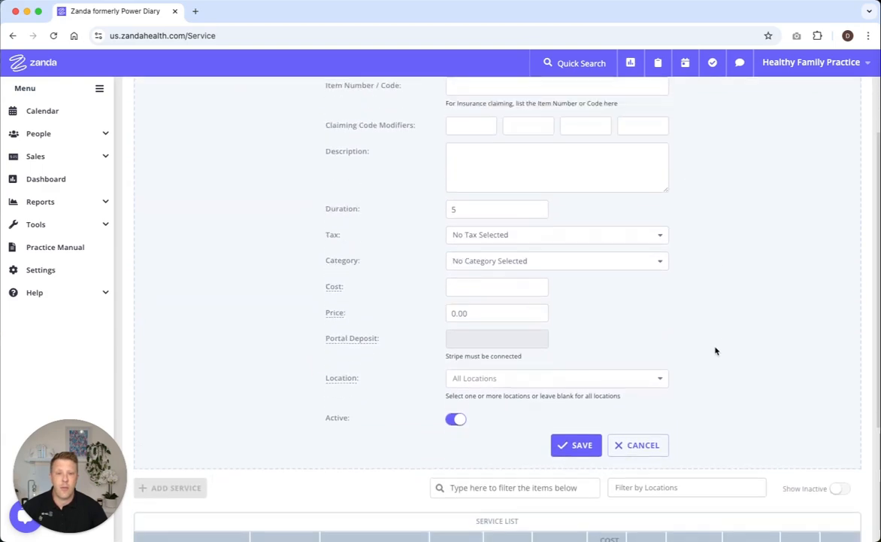
left_click(635, 445)
Open the Memory Max 200mg product for editing from the practice's billing products
left_click(158, 91)
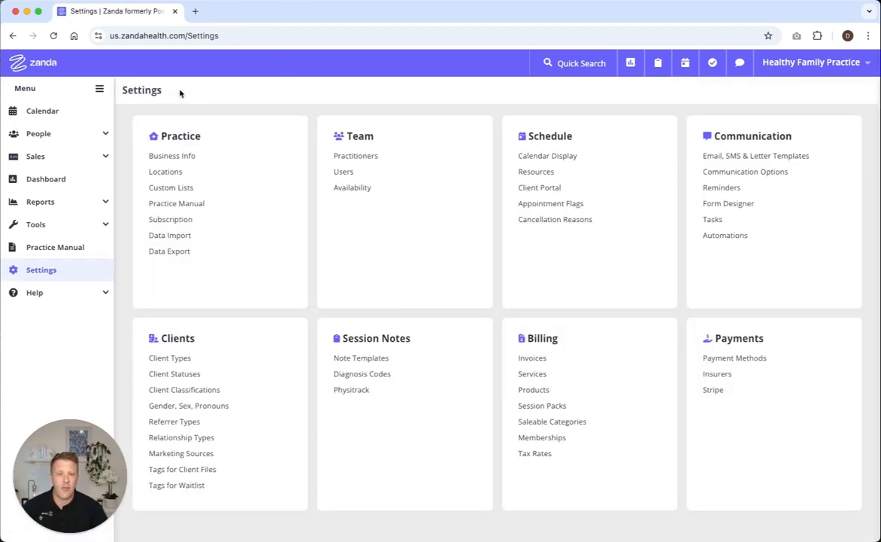
left_click(533, 389)
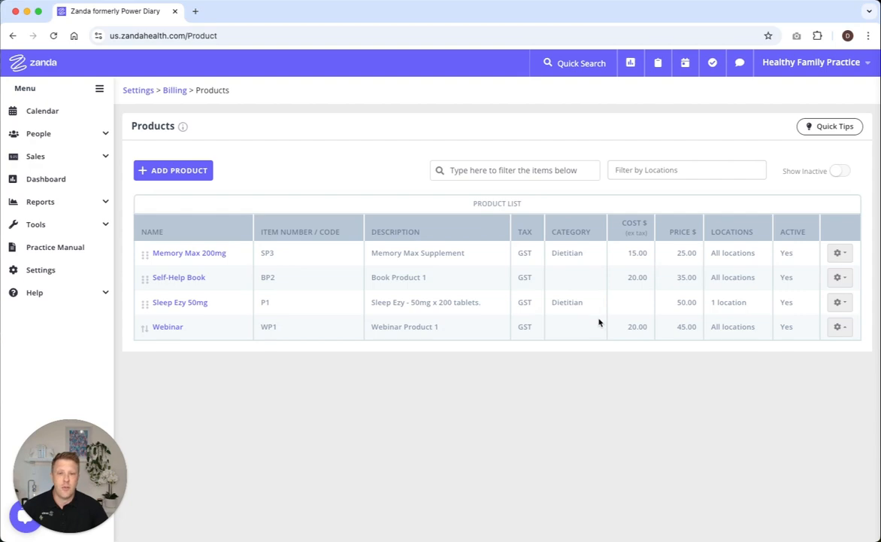
left_click(203, 256)
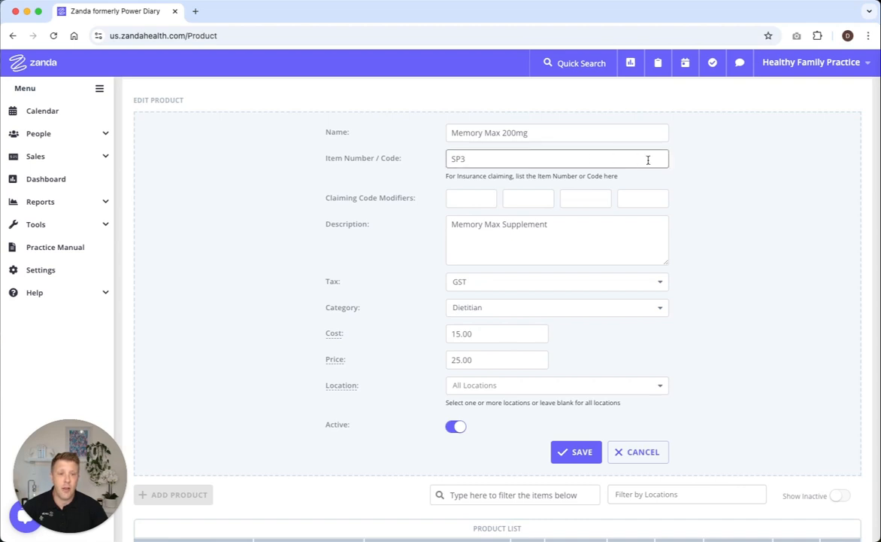
Review the Memory Max 200mg product's code, description, tax, category, cost, price and location fields, and save and close the product
scroll(648, 158, "down", 1)
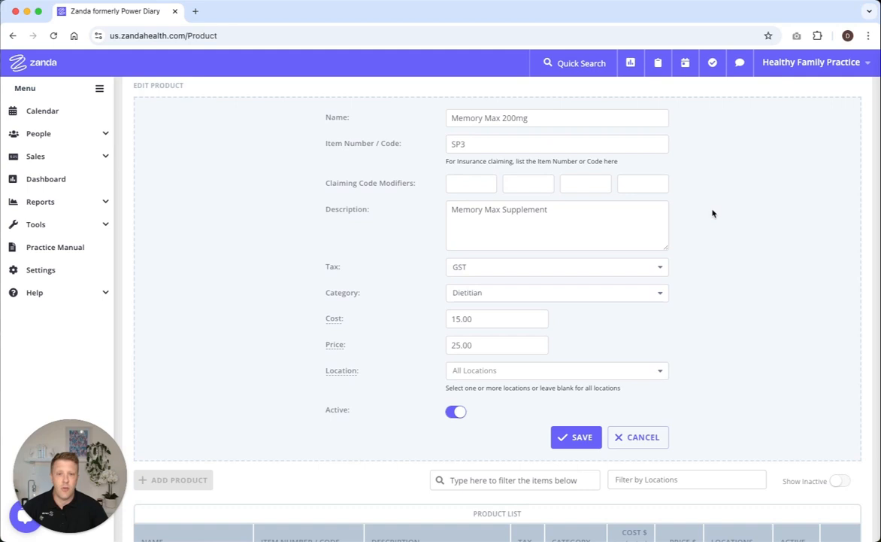
scroll(782, 327, "down", 3)
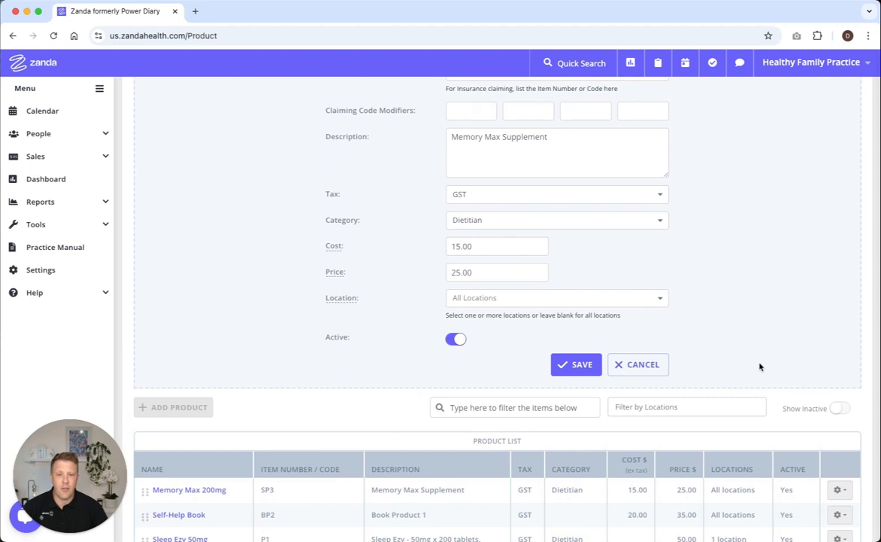
scroll(760, 367, "up", 3)
scroll(761, 366, "down", 1)
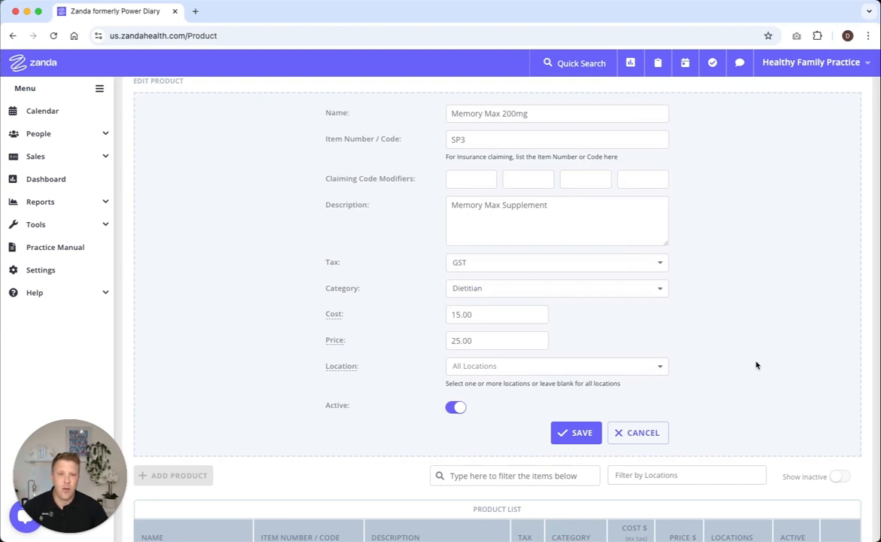
scroll(728, 366, "up", 2)
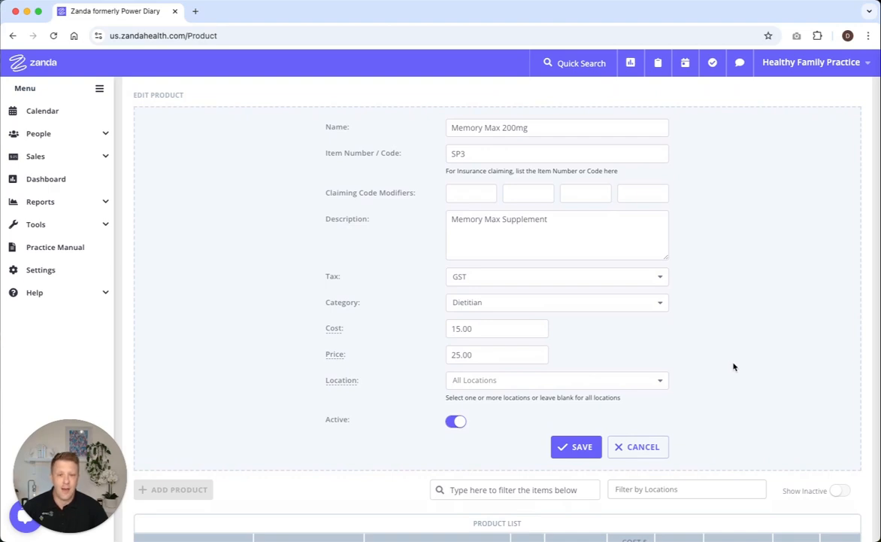
scroll(734, 367, "up", 3)
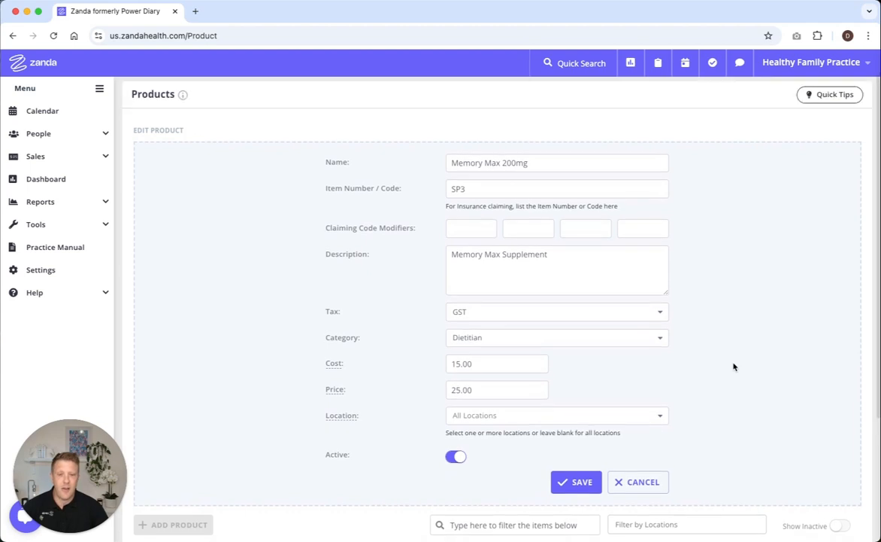
left_click(571, 480)
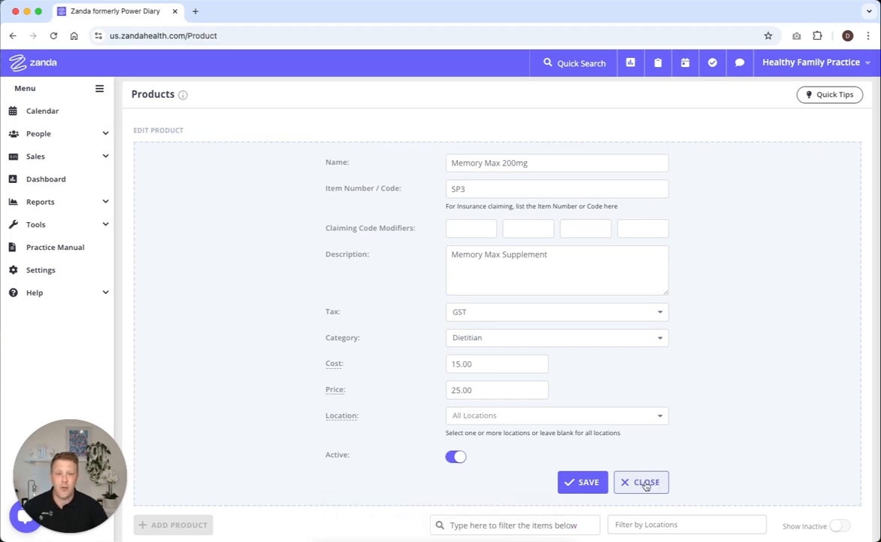
left_click(641, 482)
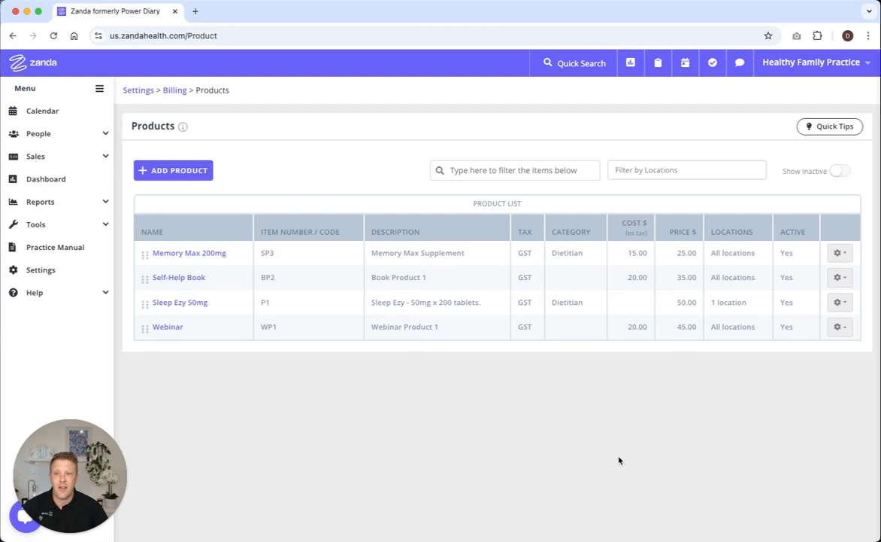
Return to the practice's settings overview from the product list
left_click(46, 276)
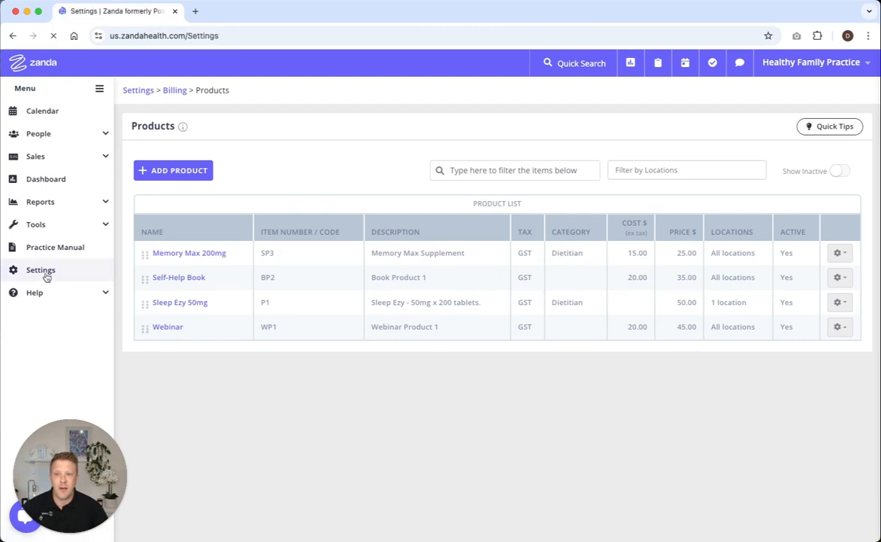